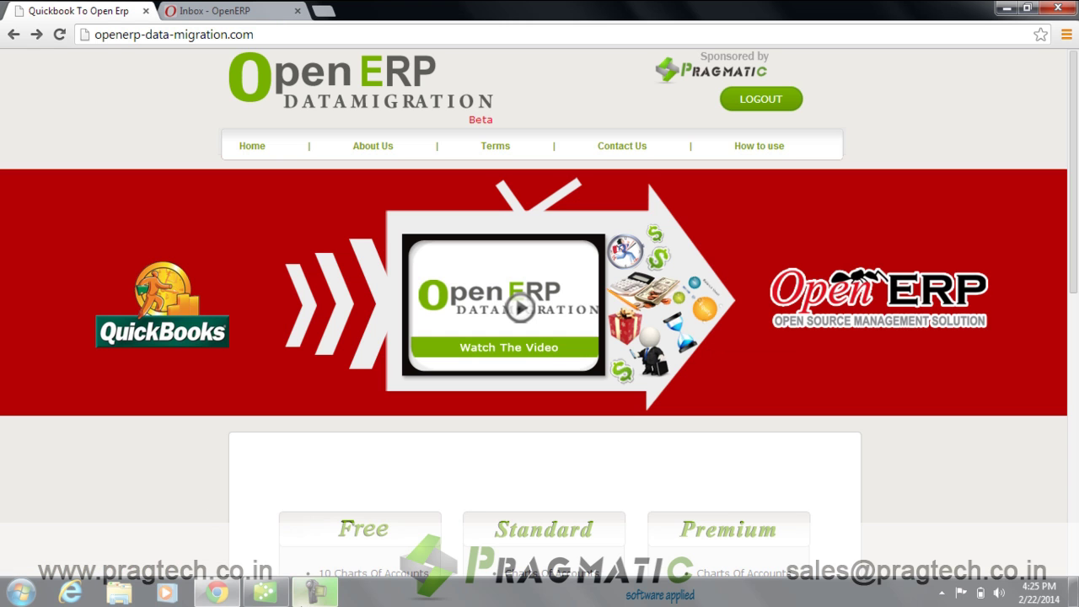
Bring up the 'Steps To Follow' wizard, whose First Step names database2
{"action": "left_click", "coordinate": [316, 596]}
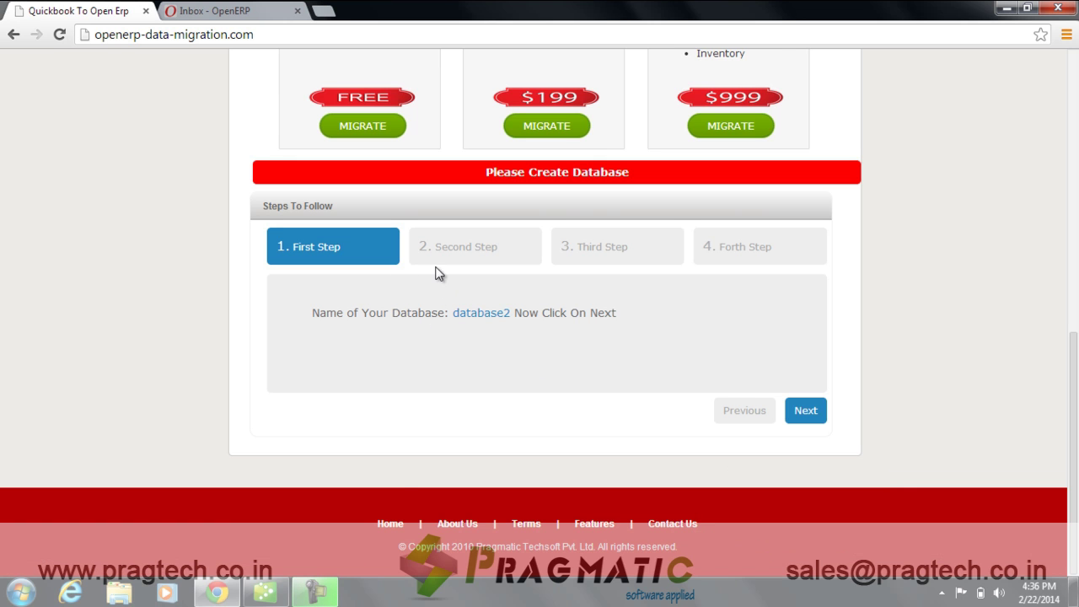
Advance to the Second Step with installation, server, database and port details for database2
{"action": "left_click", "coordinate": [806, 413]}
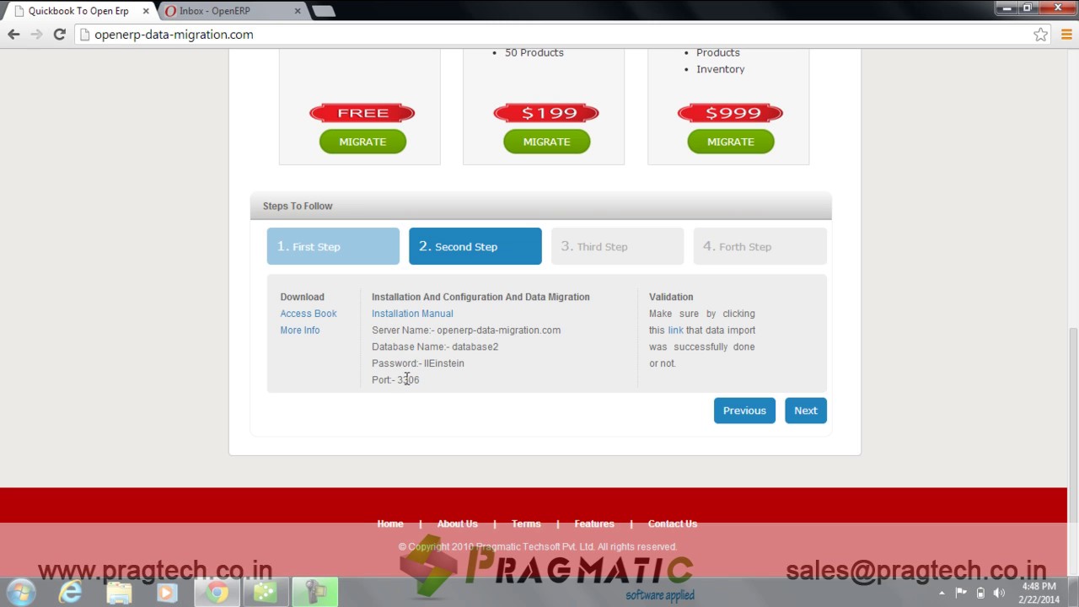
Use the Validation link to confirm the database2 import succeeded
{"action": "left_click", "coordinate": [675, 338]}
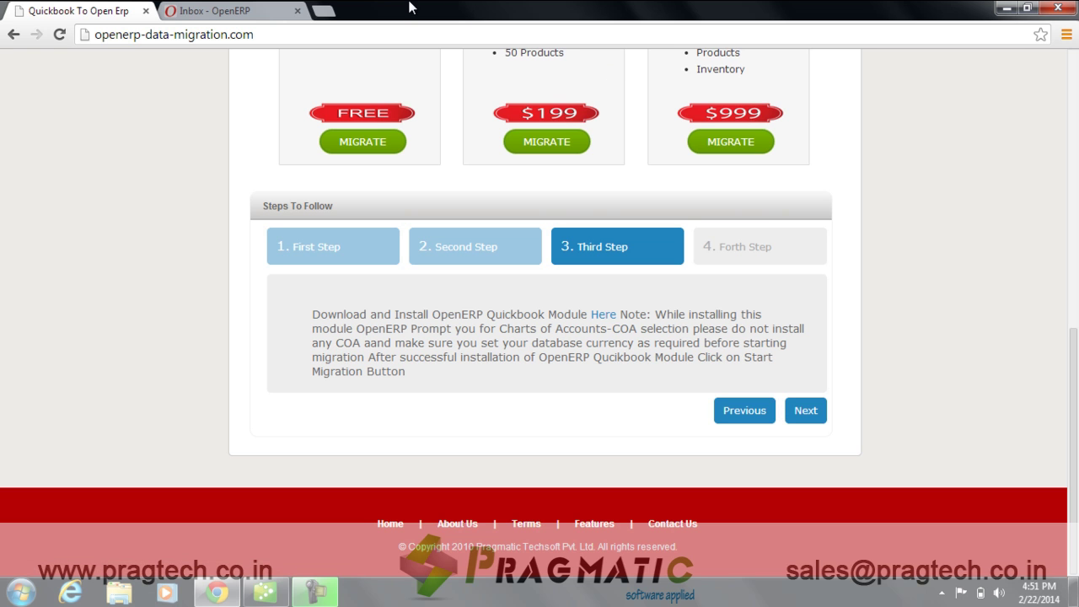
Submit the quickbookdemo1 connection details and start the migration
{"action": "left_click", "coordinate": [274, 13]}
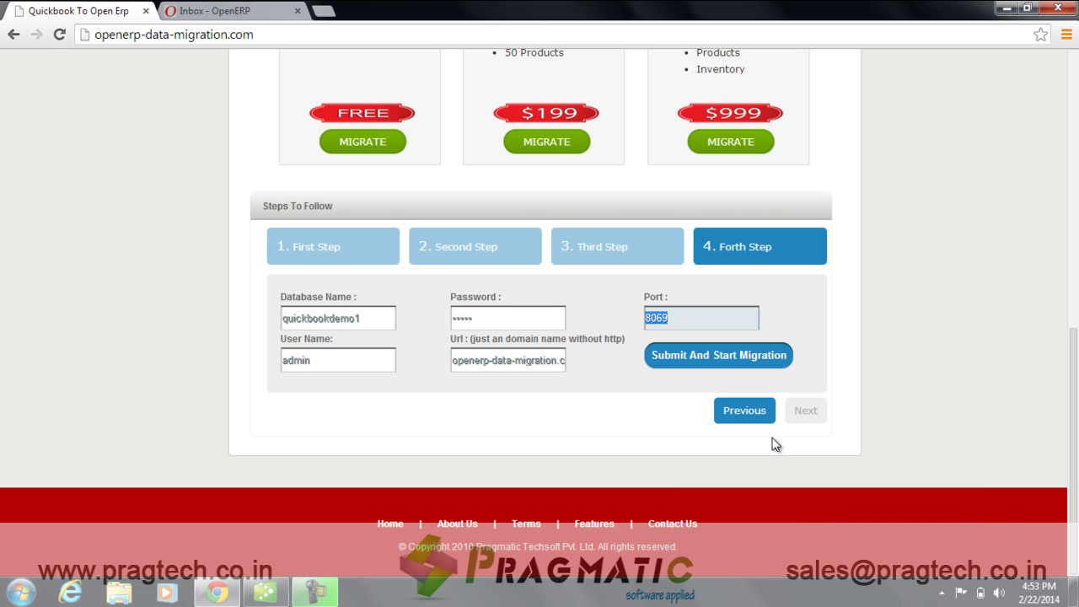
{"action": "left_click", "coordinate": [700, 365]}
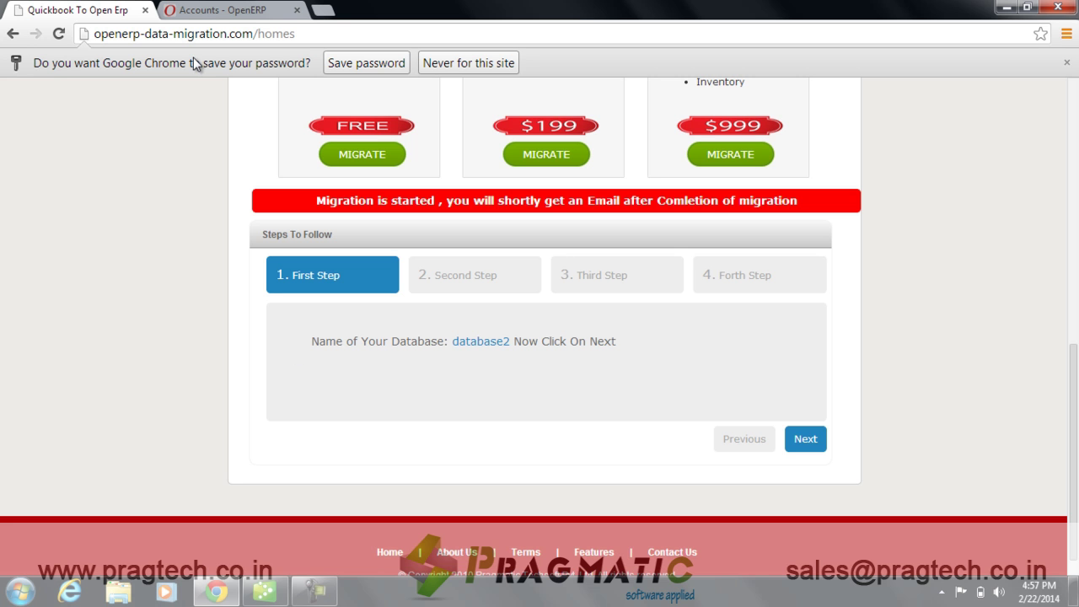
Review migrated accounts and customers in quickbookdemo1, then show the imported QuickBooks suppliers
{"action": "left_click", "coordinate": [221, 11]}
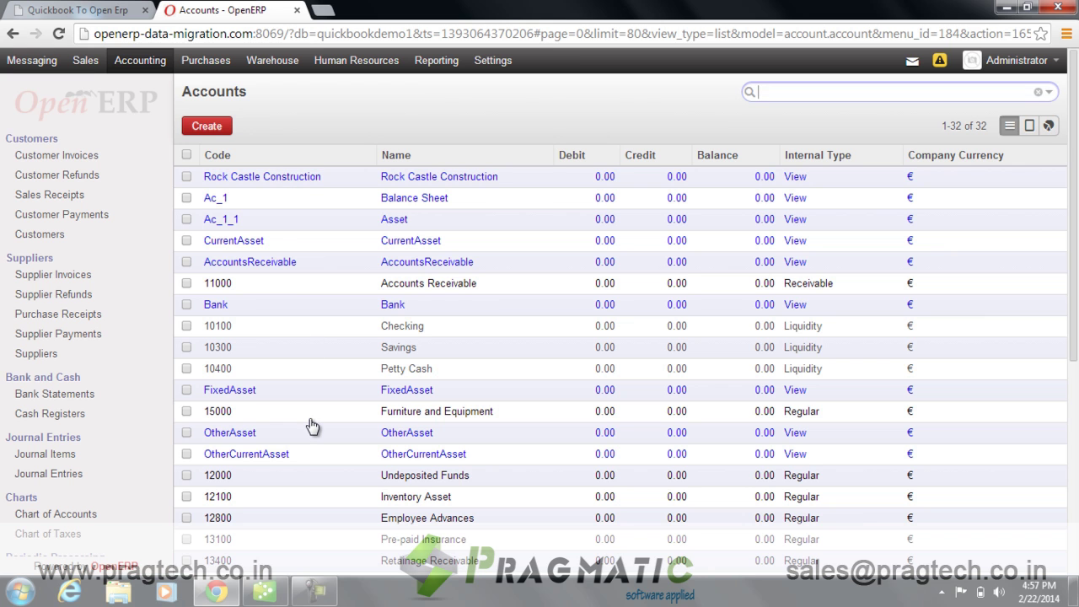
{"action": "left_click", "coordinate": [61, 240]}
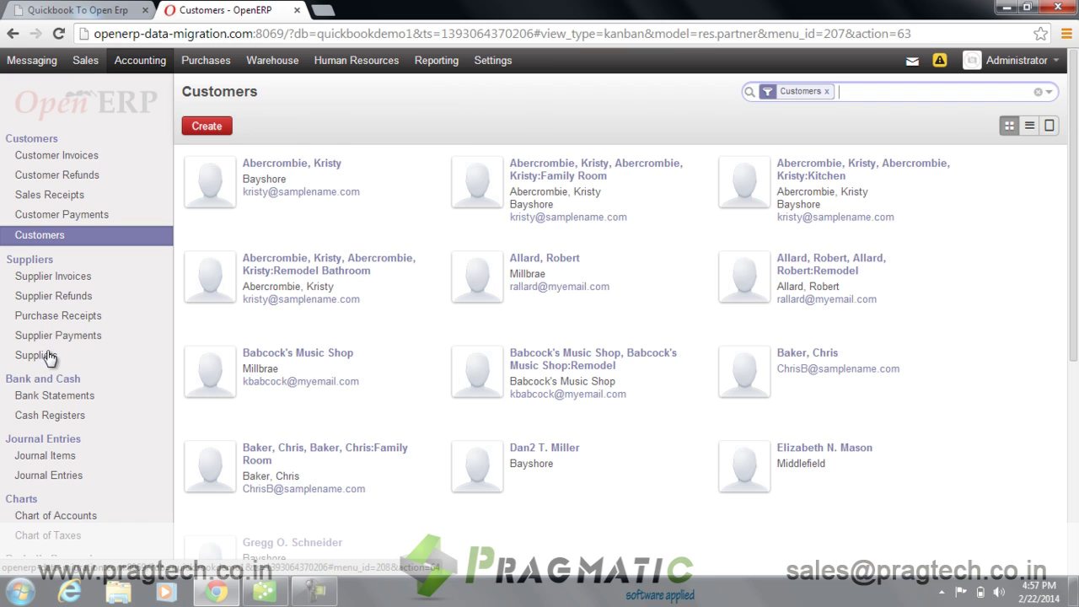
{"action": "left_click", "coordinate": [48, 358]}
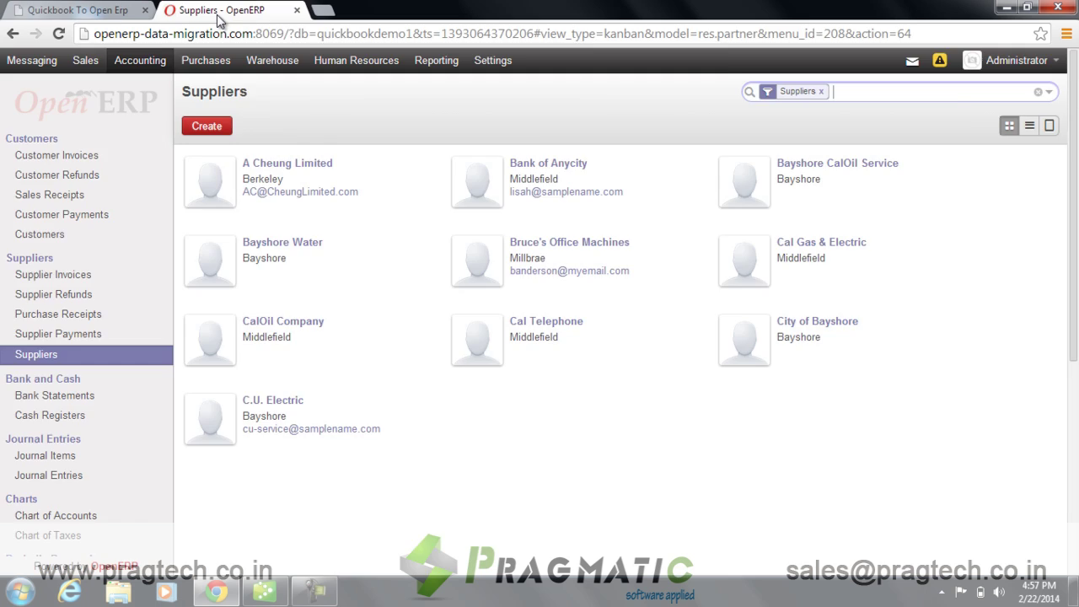
Return to the 'Quickbook To Open Erp' tab showing the plans and migration-started notice
{"action": "left_click", "coordinate": [77, 10]}
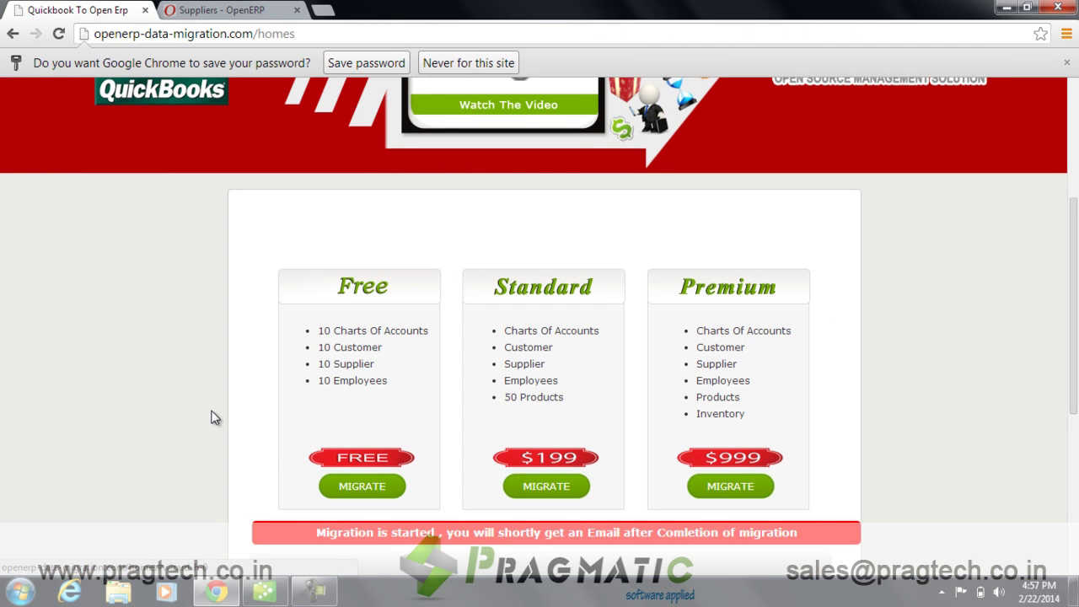